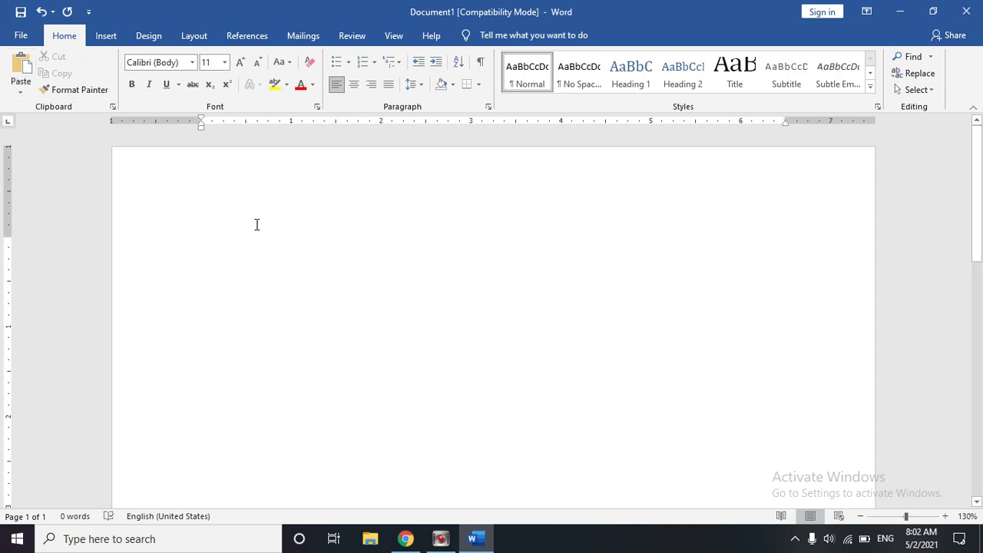
Type 'The Manager', 'Anirudh Technologies', 'To' and 'Anantapur' on separate lines, correcting typos along the way
{"action": "type", "text": "T"}
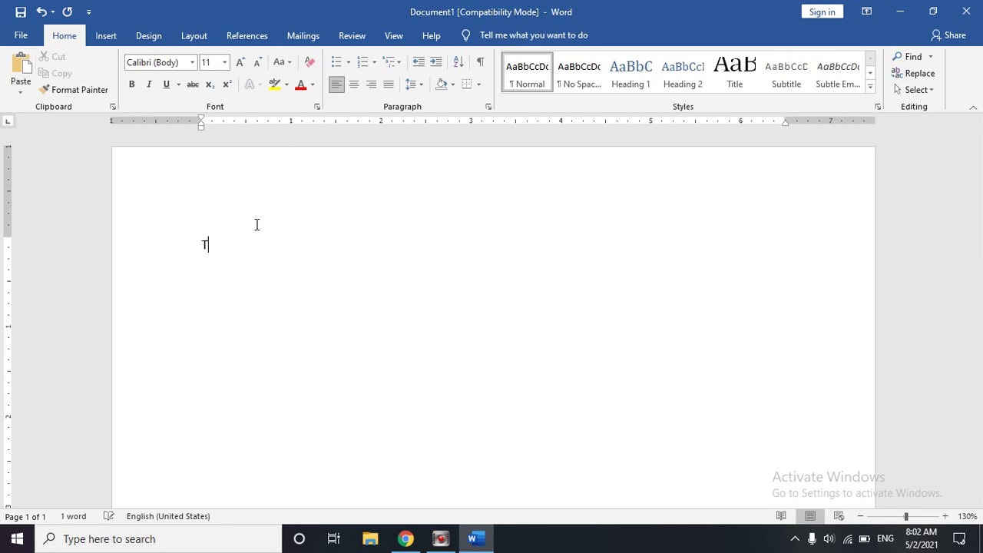
{"action": "type", "text": "he"}
{"action": "type", "text": " Ma"}
{"action": "type", "text": "nage"}
{"action": "type", "text": "nirudhs"}
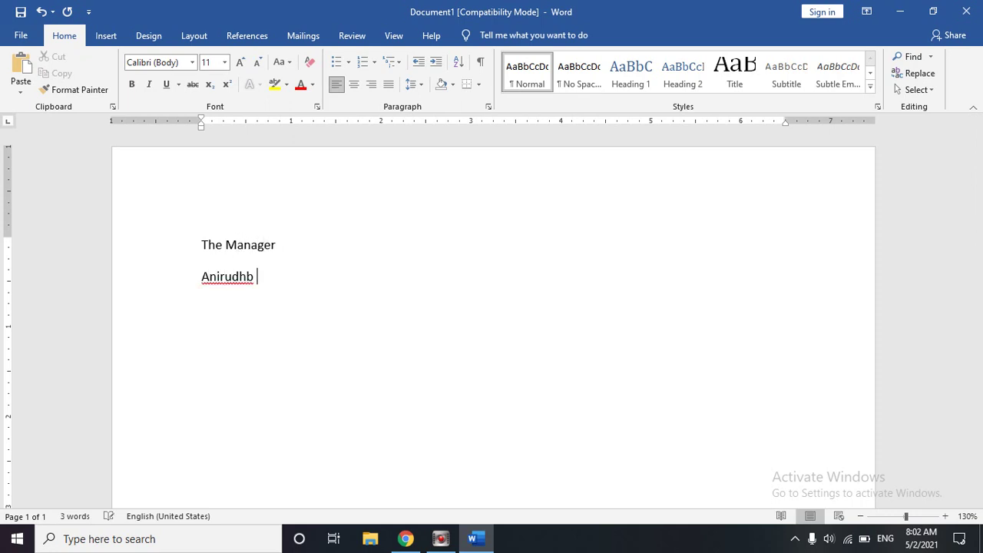
{"action": "key", "text": "BackSpace"}
{"action": "key", "text": "Return"}
{"action": "type", "text": "Tes"}
{"action": "key", "text": "BackSpace"}
{"action": "key", "text": "BackSpace"}
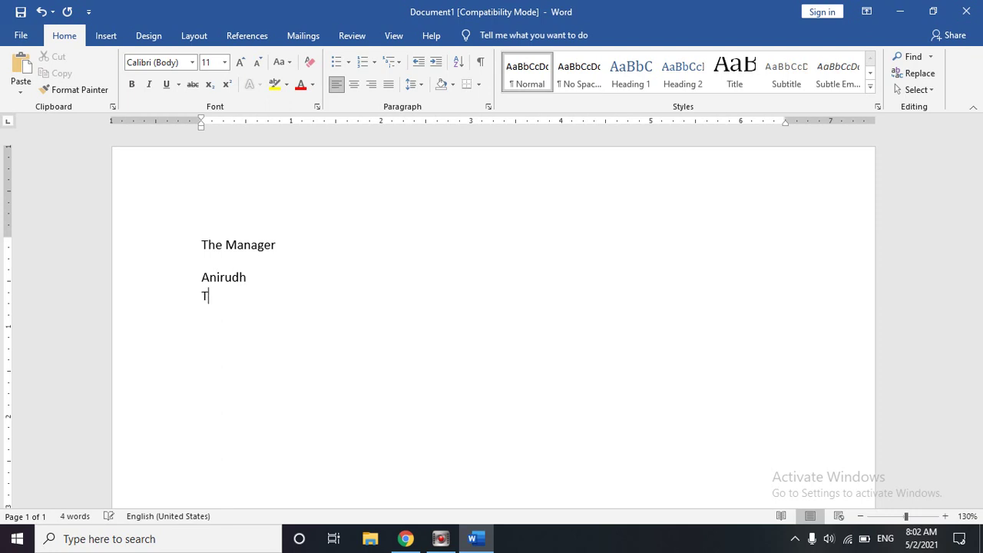
{"action": "key", "text": "BackSpace"}
{"action": "type", "text": "Te"}
{"action": "type", "text": "chnologies"}
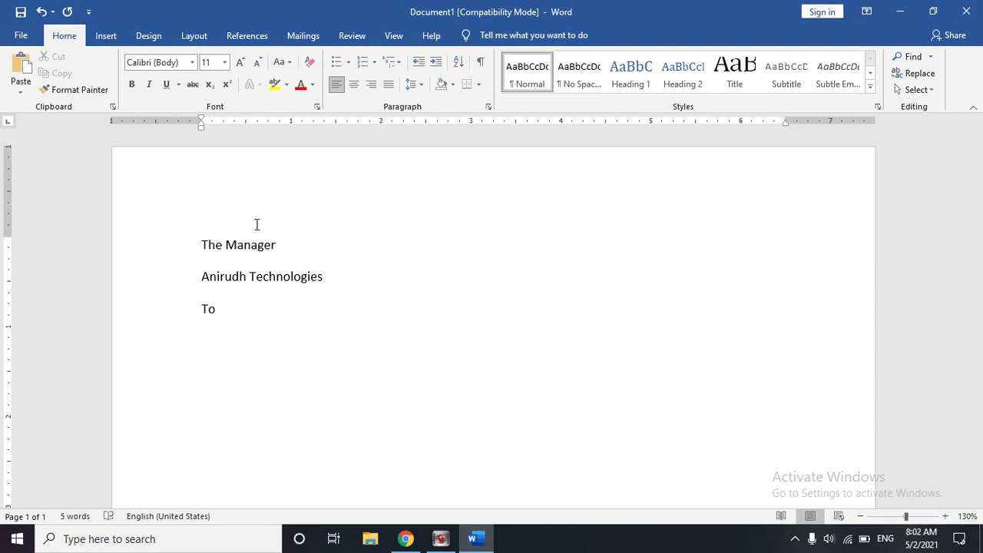
{"action": "type", "text": " To Anantapur"}
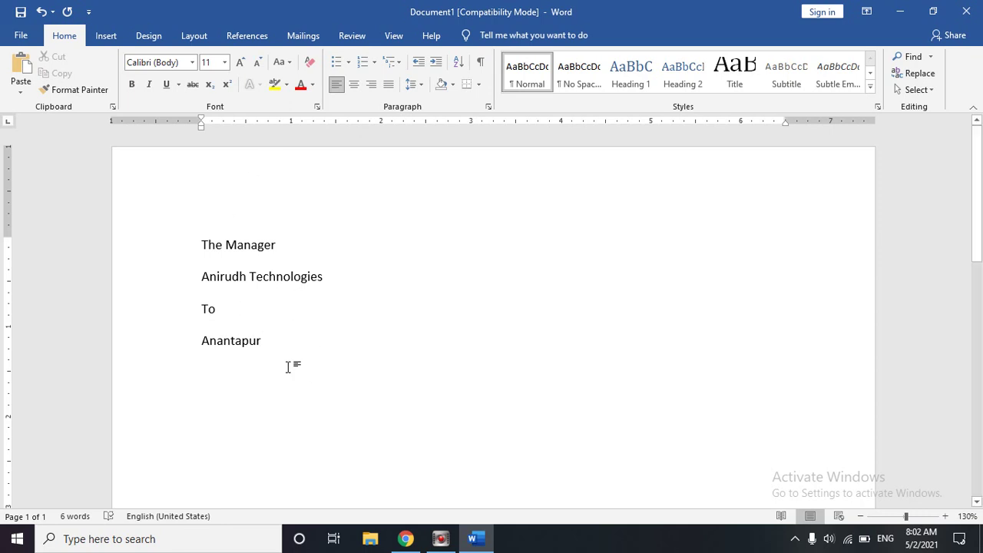
{"action": "left_click_drag", "start_coordinate": [287, 352], "coordinate": [202, 247]}
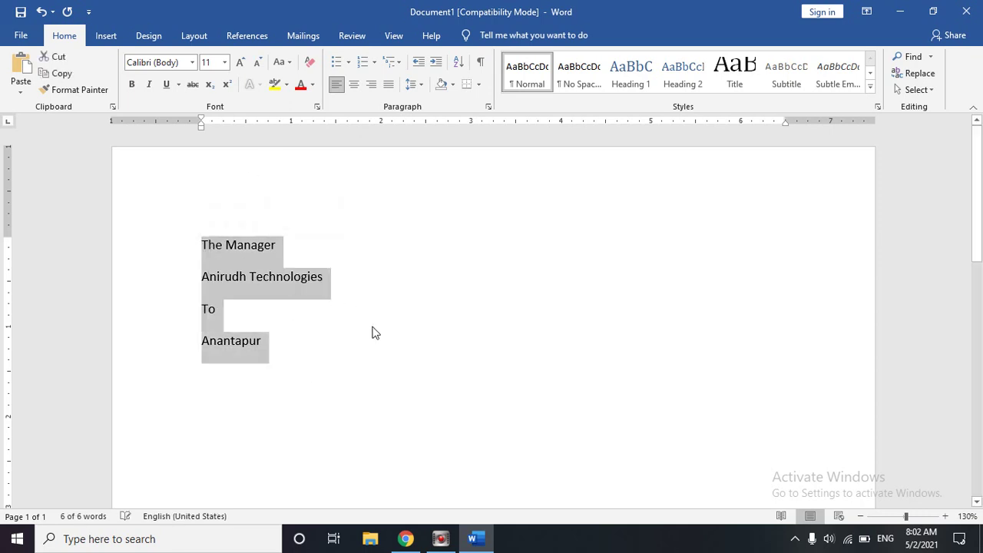
{"action": "left_click", "coordinate": [397, 356]}
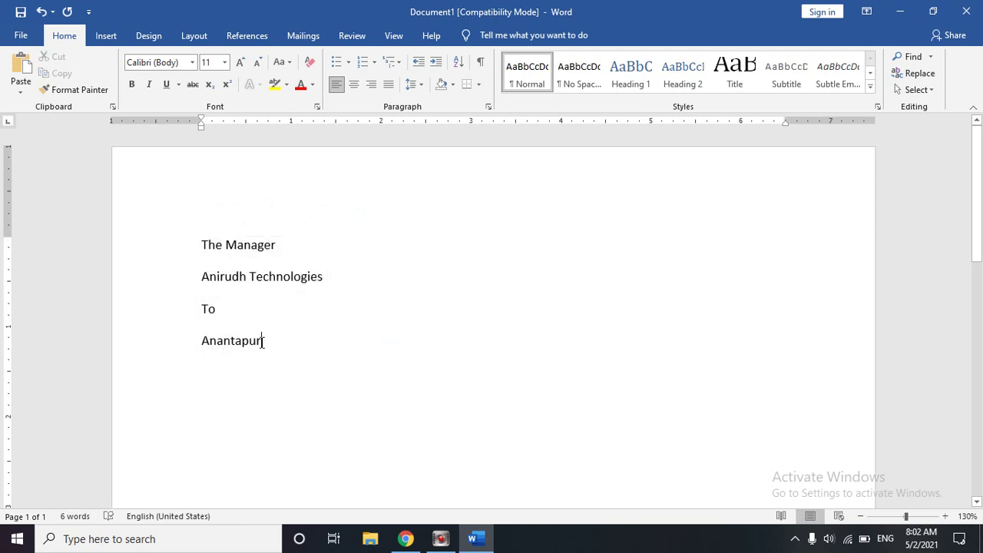
{"action": "left_click_drag", "start_coordinate": [223, 312], "coordinate": [196, 312]}
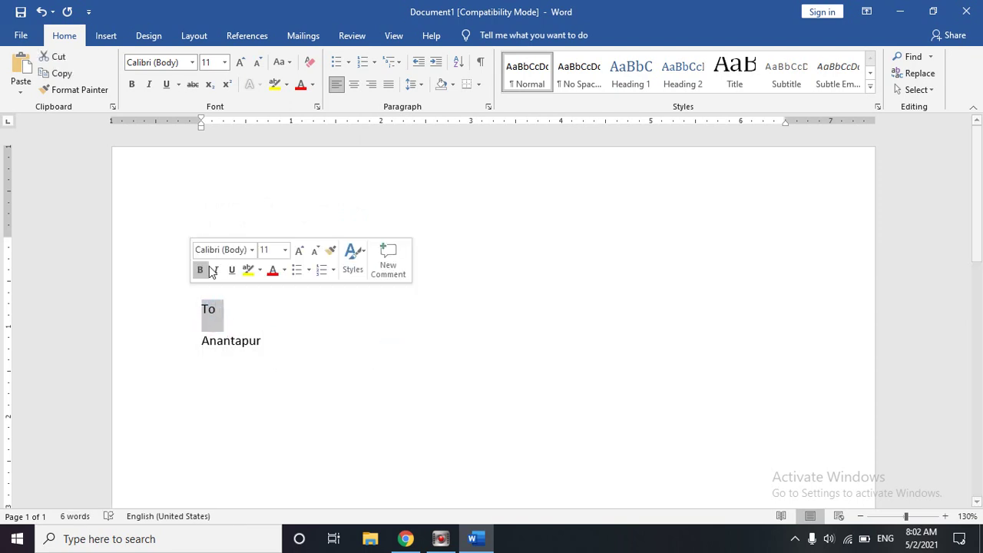
{"action": "left_click", "coordinate": [319, 328]}
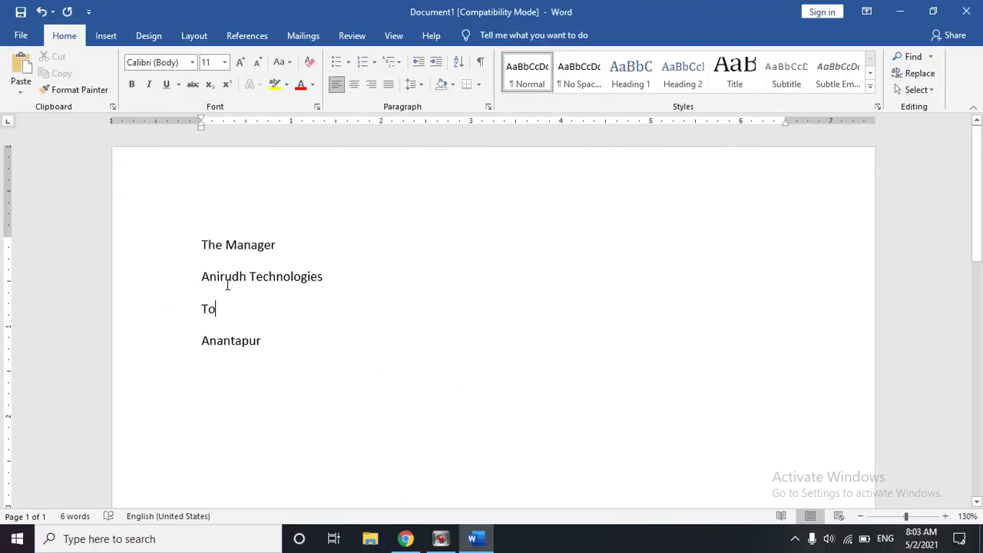
{"action": "left_click", "coordinate": [238, 306]}
Cut 'The Manager' from the top line and paste it on a new line after 'To', deleting the duplicate copy
{"action": "left_click_drag", "start_coordinate": [283, 247], "coordinate": [206, 248]}
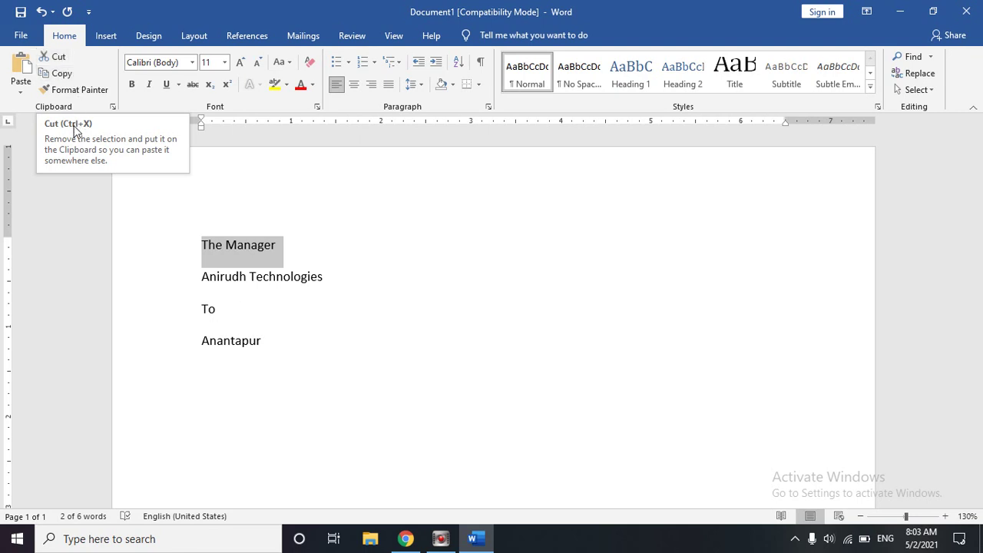
{"action": "left_click", "coordinate": [62, 57]}
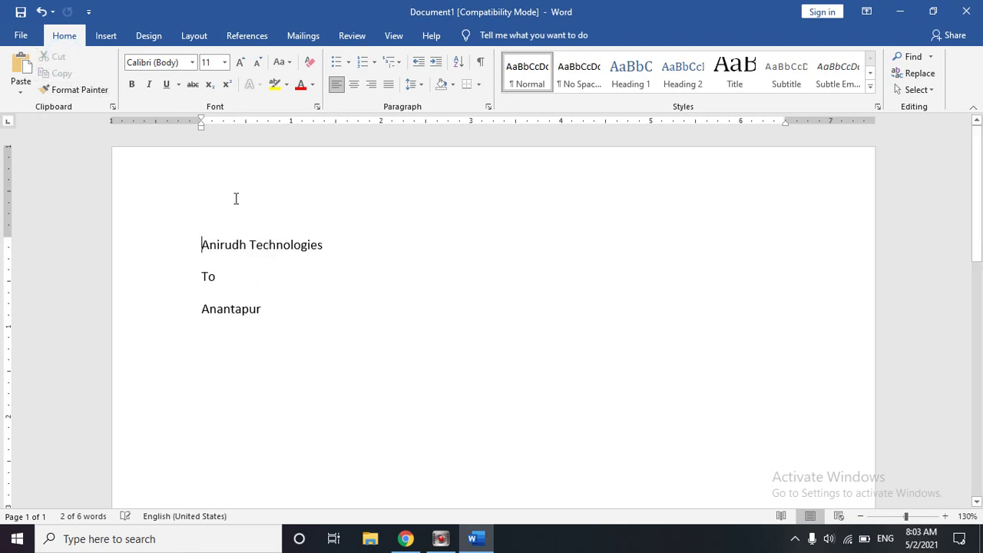
{"action": "left_click", "coordinate": [255, 280]}
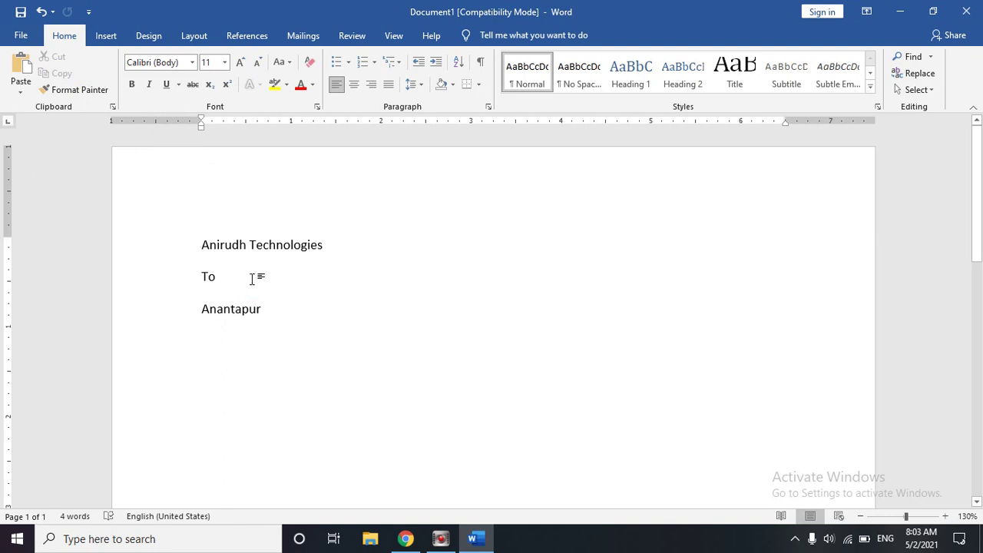
{"action": "key", "text": "Return"}
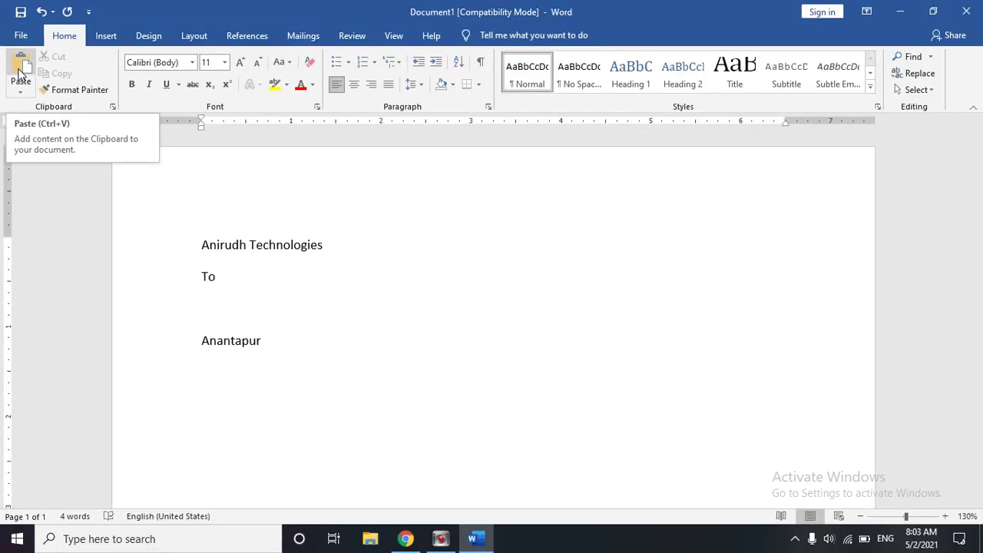
{"action": "left_click", "coordinate": [21, 69]}
{"action": "left_click", "coordinate": [21, 69]}
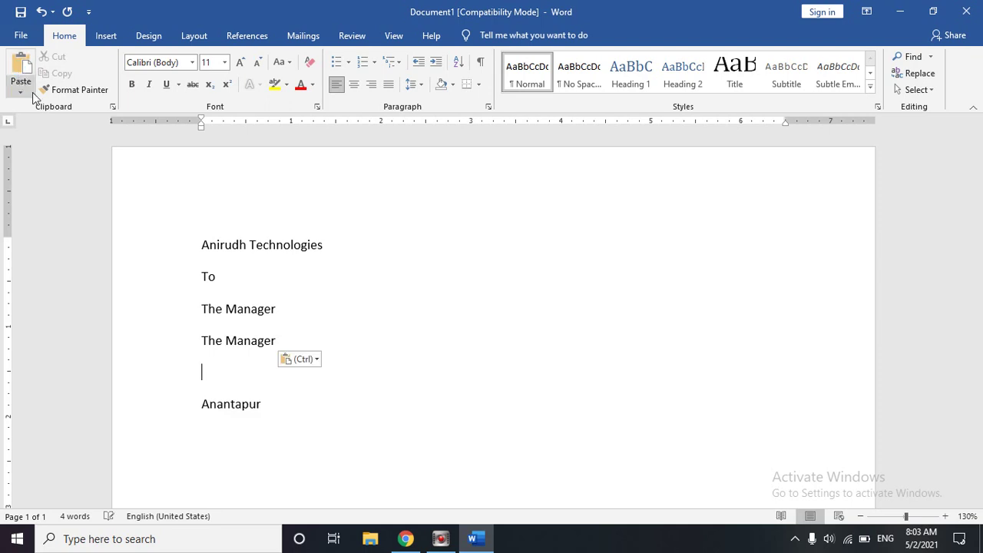
{"action": "left_click_drag", "start_coordinate": [280, 340], "coordinate": [209, 340]}
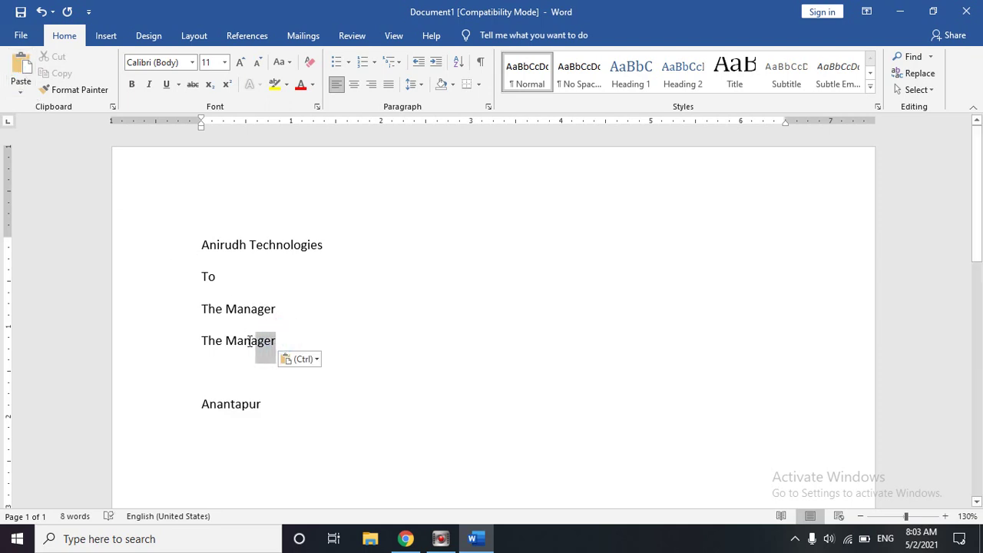
{"action": "key", "text": "BackSpace"}
{"action": "key", "text": "BackSpace"}
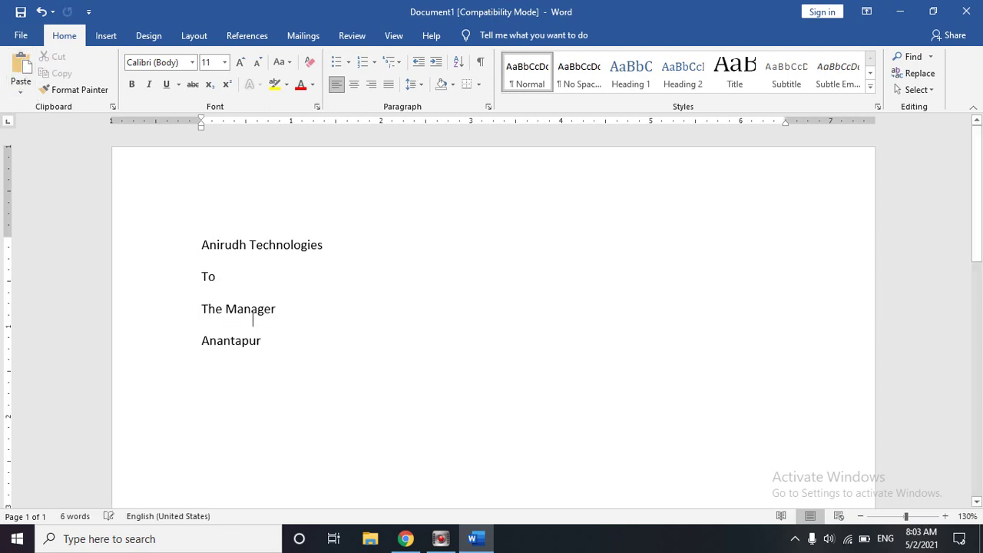
Cut 'Anirudh Technologies' and paste it below 'The Manager', removing the leftover blank line
{"action": "left_click_drag", "start_coordinate": [324, 245], "coordinate": [218, 245]}
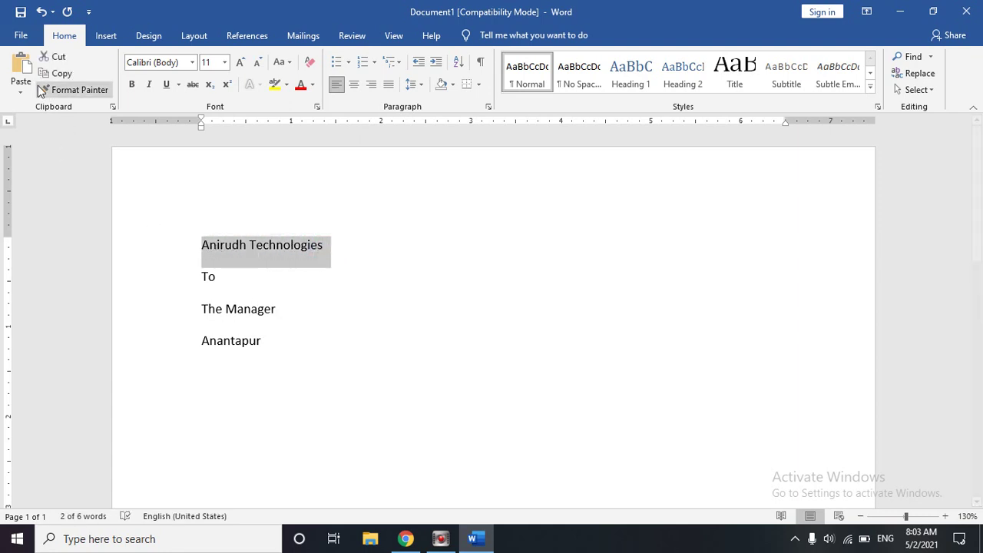
{"action": "left_click", "coordinate": [57, 60]}
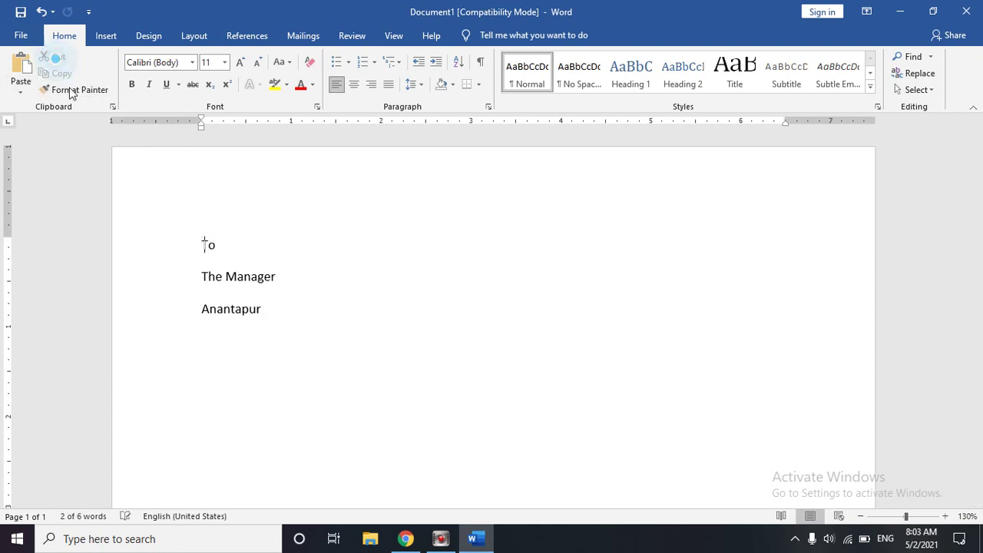
{"action": "left_click", "coordinate": [288, 281]}
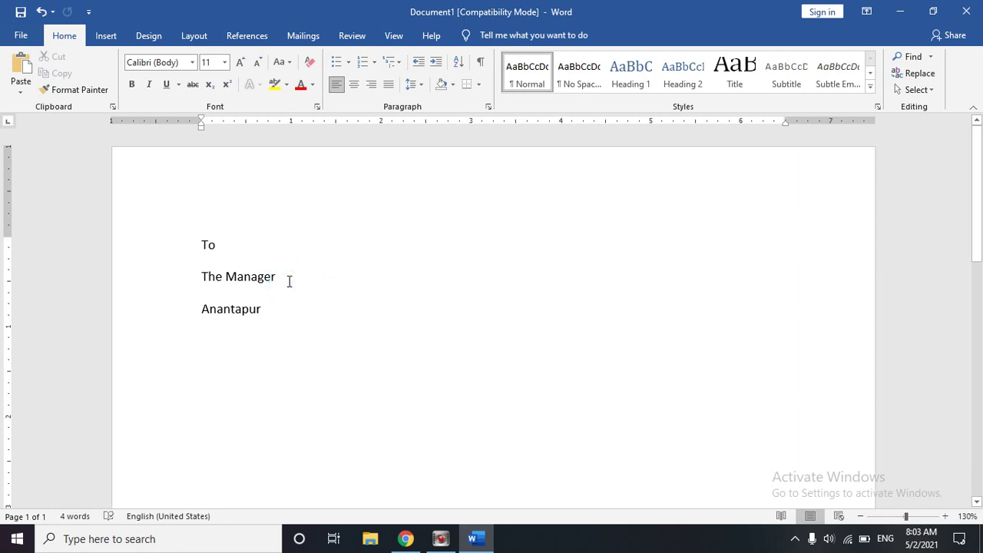
{"action": "key", "text": "Return"}
{"action": "left_click", "coordinate": [23, 65]}
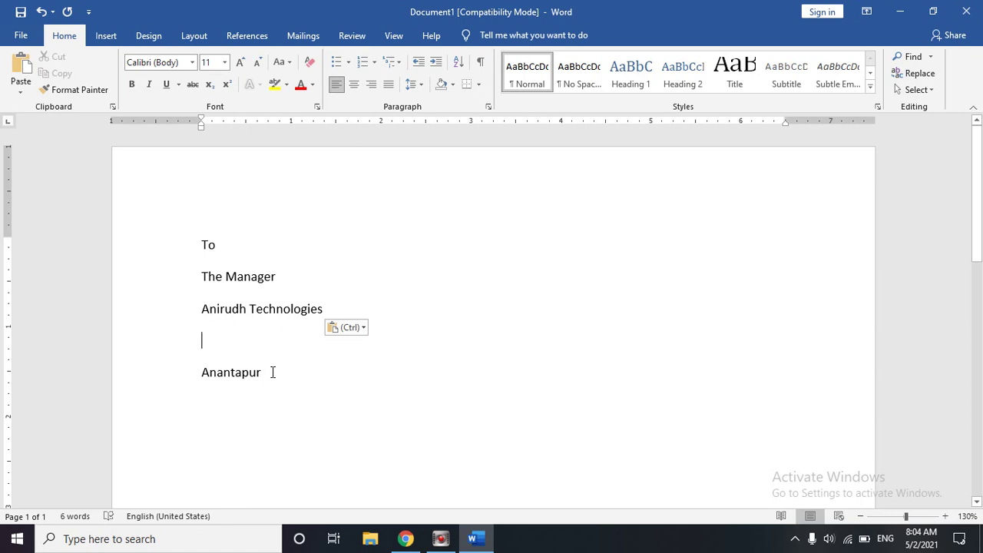
{"action": "key", "text": "Delete"}
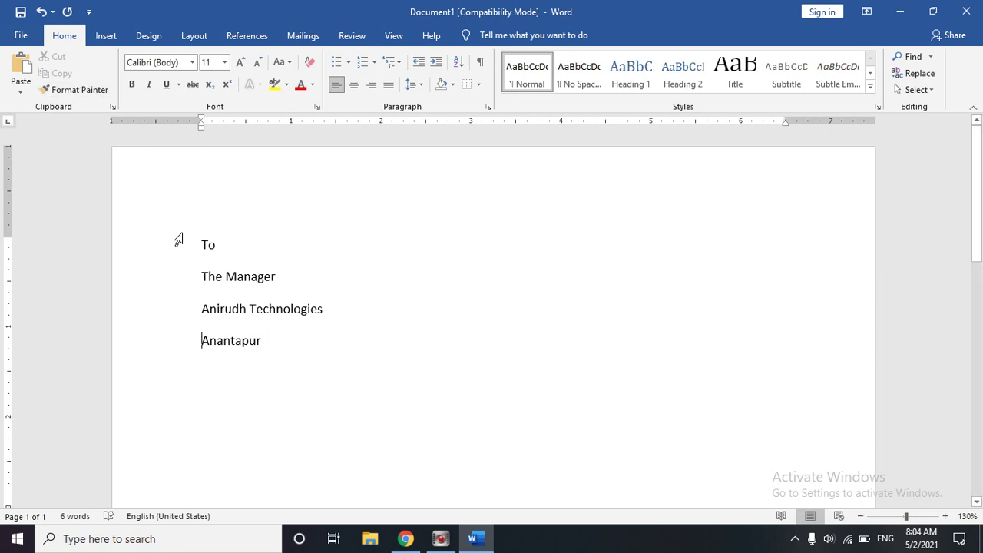
Copy the four-line address block from 'To' through 'Anantapur'
{"action": "left_click_drag", "start_coordinate": [270, 340], "coordinate": [208, 248]}
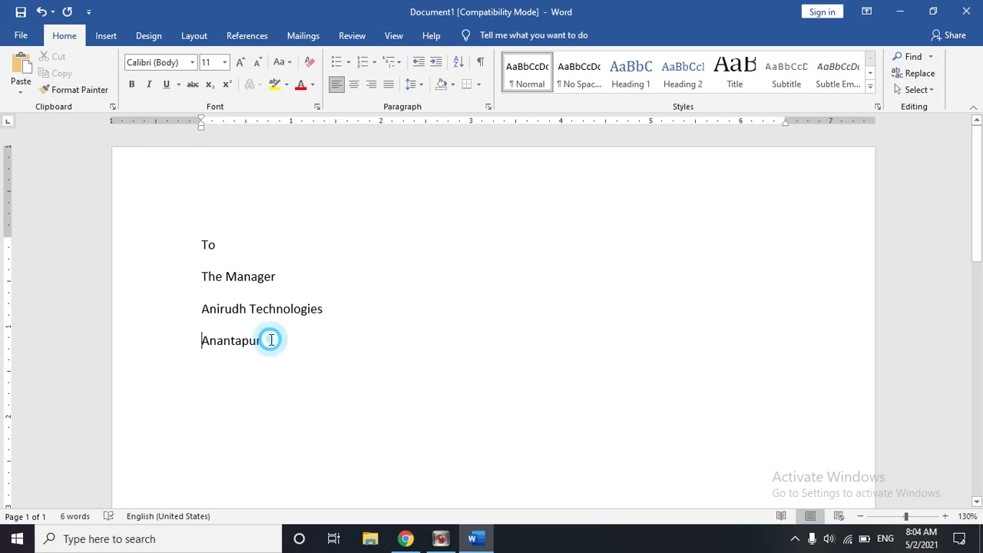
{"action": "left_click", "coordinate": [208, 248]}
{"action": "left_click", "coordinate": [448, 277]}
{"action": "left_click_drag", "start_coordinate": [197, 244], "coordinate": [294, 360]}
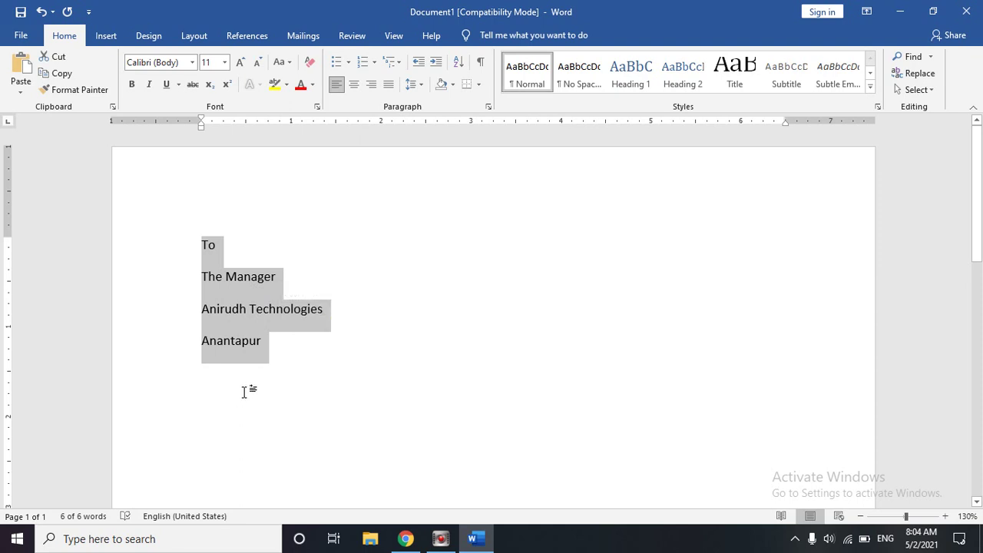
{"action": "left_click", "coordinate": [69, 74]}
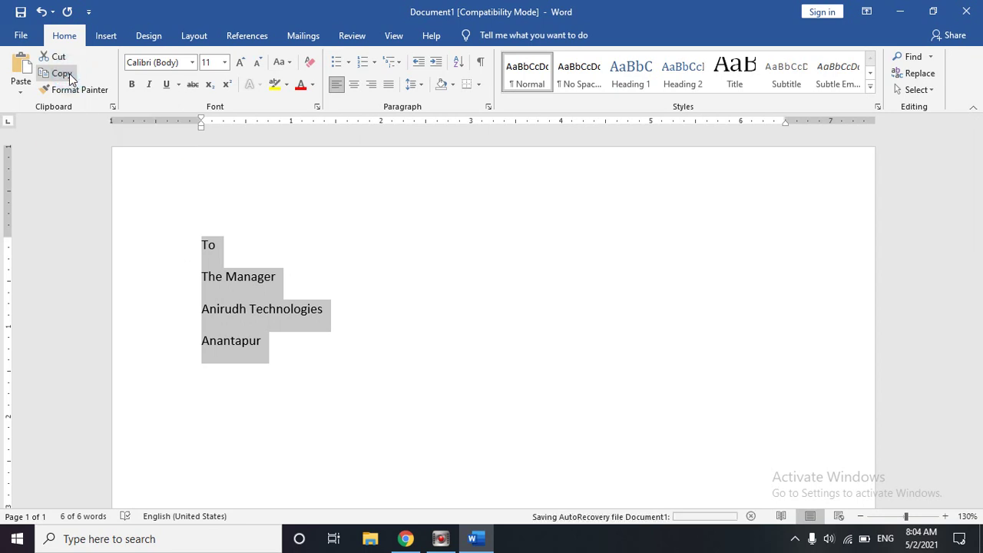
Paste the address block repeatedly below 'Anantapur' until the copies run onto a second page
{"action": "left_click", "coordinate": [316, 359]}
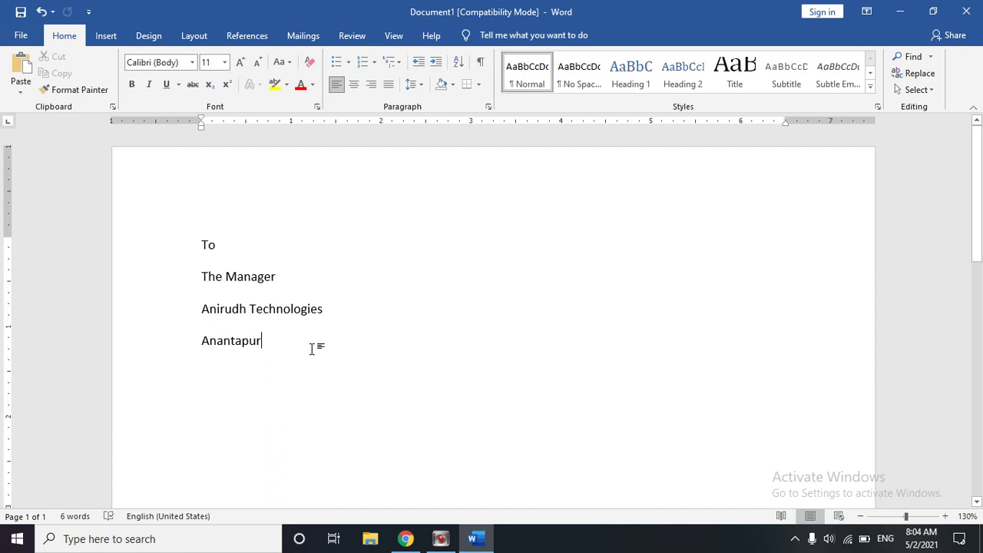
{"action": "key", "text": "Return"}
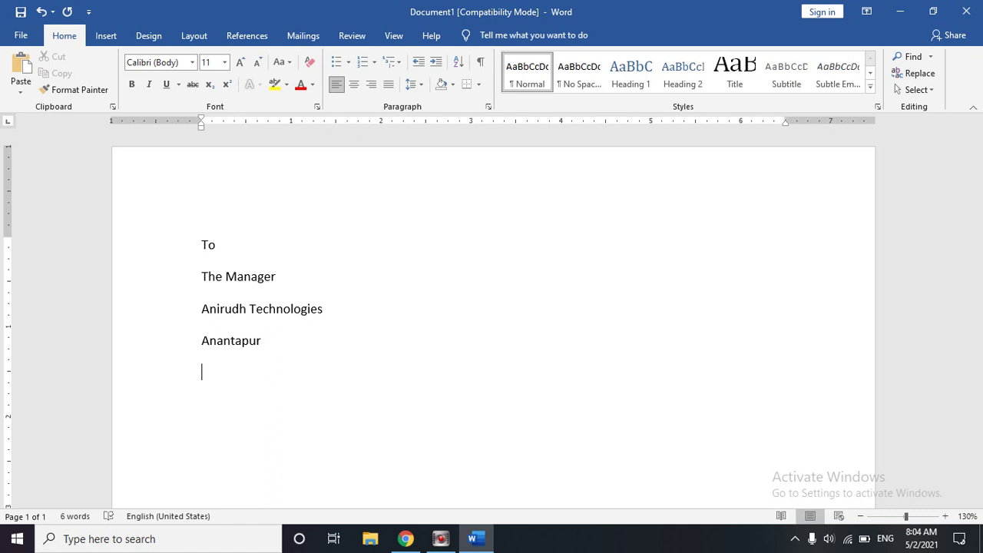
{"action": "left_click", "coordinate": [20, 73]}
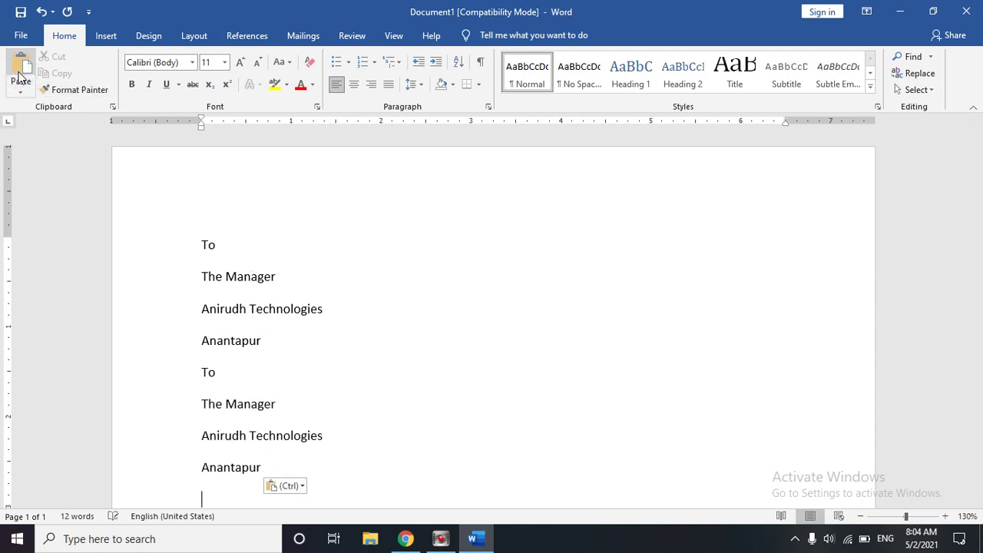
{"action": "left_click", "coordinate": [21, 73]}
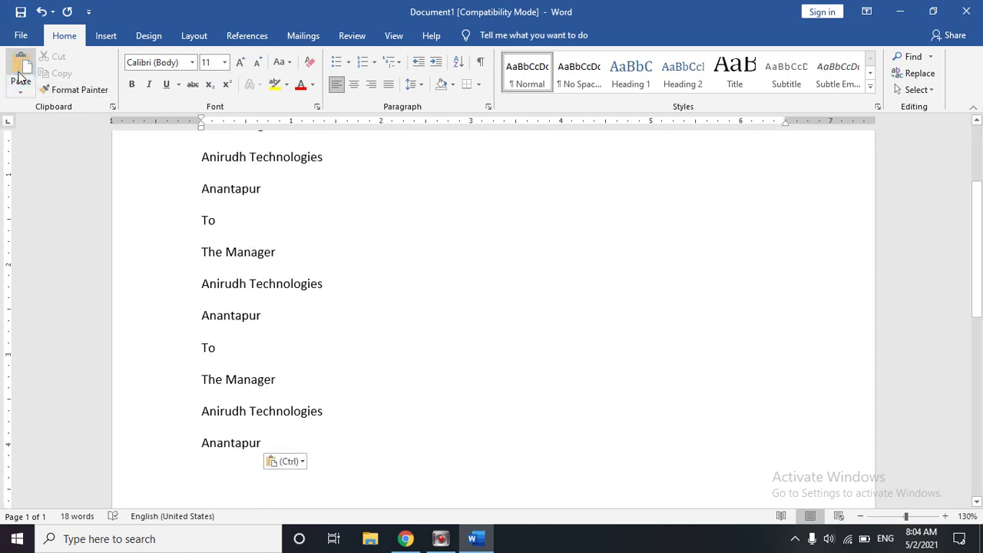
{"action": "left_click", "coordinate": [21, 73]}
{"action": "left_click", "coordinate": [21, 73]}
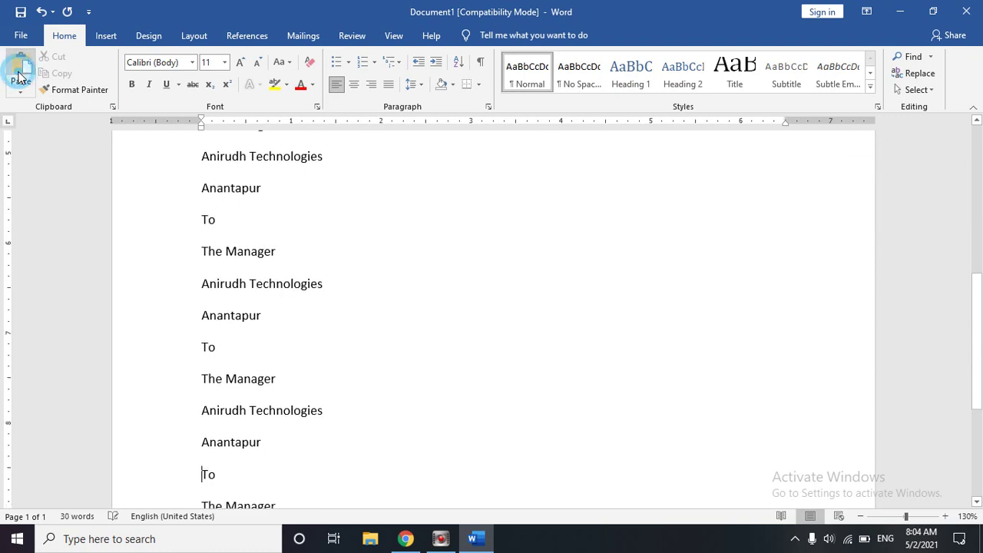
{"action": "left_click", "coordinate": [21, 73]}
{"action": "left_click", "coordinate": [20, 73]}
{"action": "left_click", "coordinate": [20, 73]}
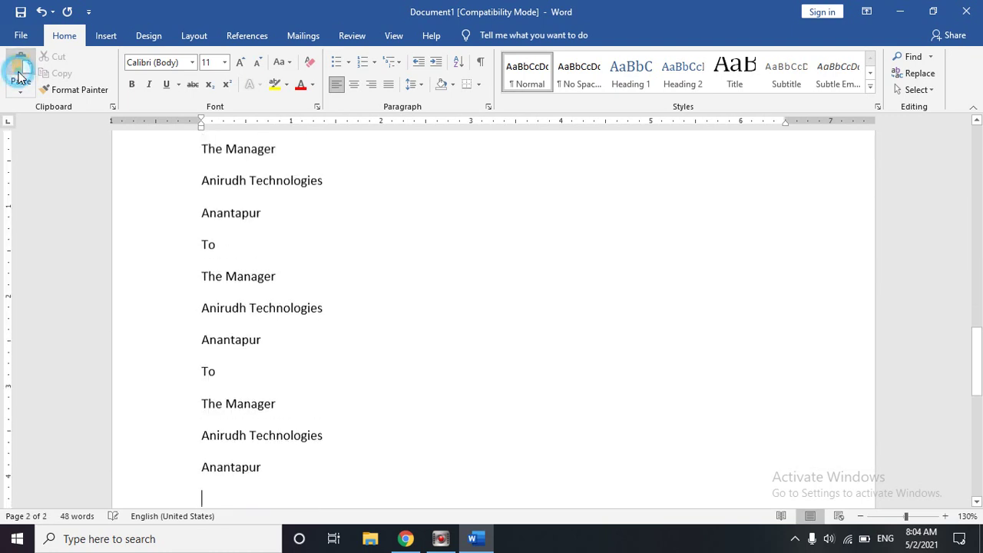
{"action": "left_click", "coordinate": [21, 73]}
{"action": "left_click", "coordinate": [20, 73]}
{"action": "left_click", "coordinate": [21, 73]}
{"action": "left_click", "coordinate": [21, 73]}
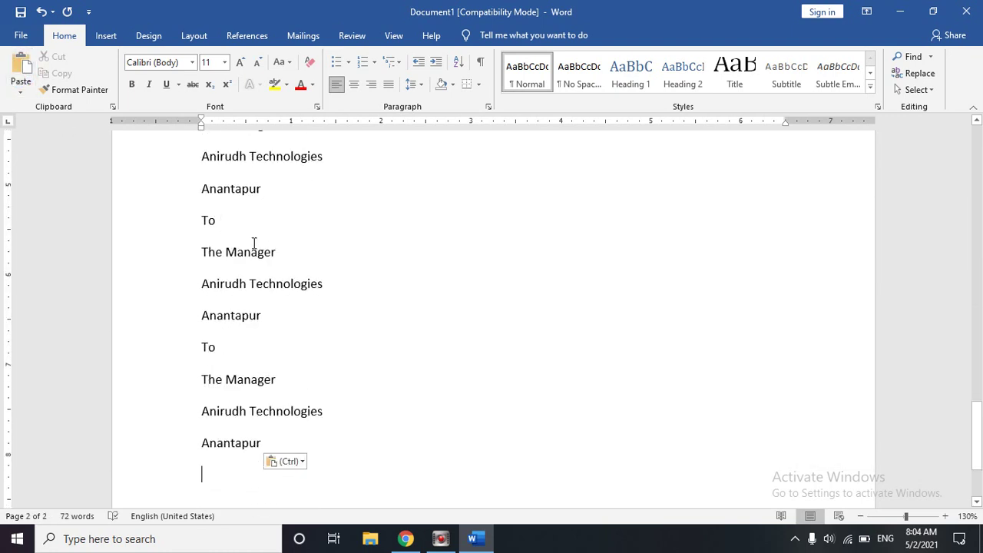
{"action": "scroll", "coordinate": [256, 244], "scroll_direction": "up", "scroll_amount": 2}
{"action": "scroll", "coordinate": [253, 243], "scroll_direction": "up", "scroll_amount": 2}
{"action": "scroll", "coordinate": [256, 246], "scroll_direction": "up", "scroll_amount": 2}
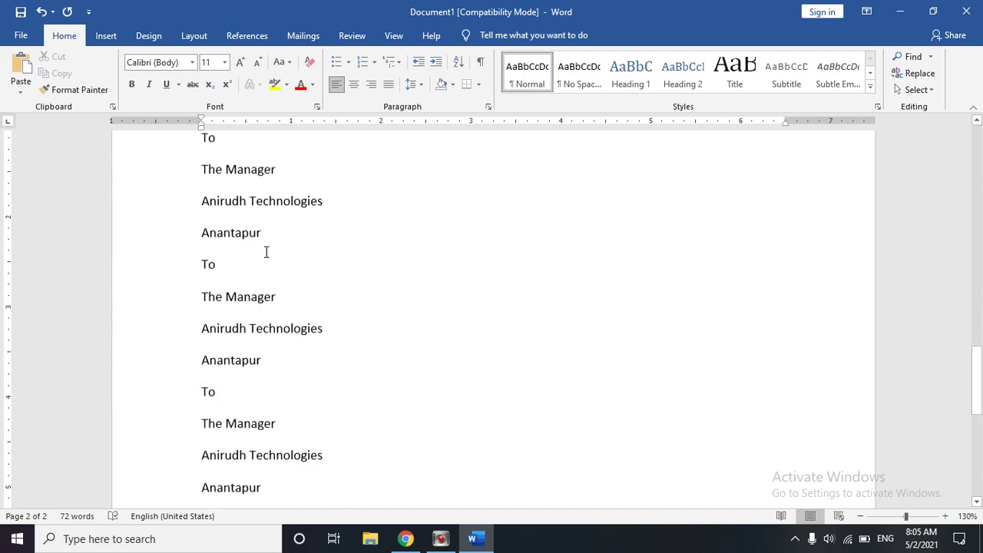
{"action": "scroll", "coordinate": [266, 253], "scroll_direction": "up", "scroll_amount": 2}
{"action": "scroll", "coordinate": [265, 252], "scroll_direction": "up", "scroll_amount": 1}
Add the lines 'Anirudh' and 'Minny' below the first 'Anantapur'
{"action": "left_click", "coordinate": [278, 197]}
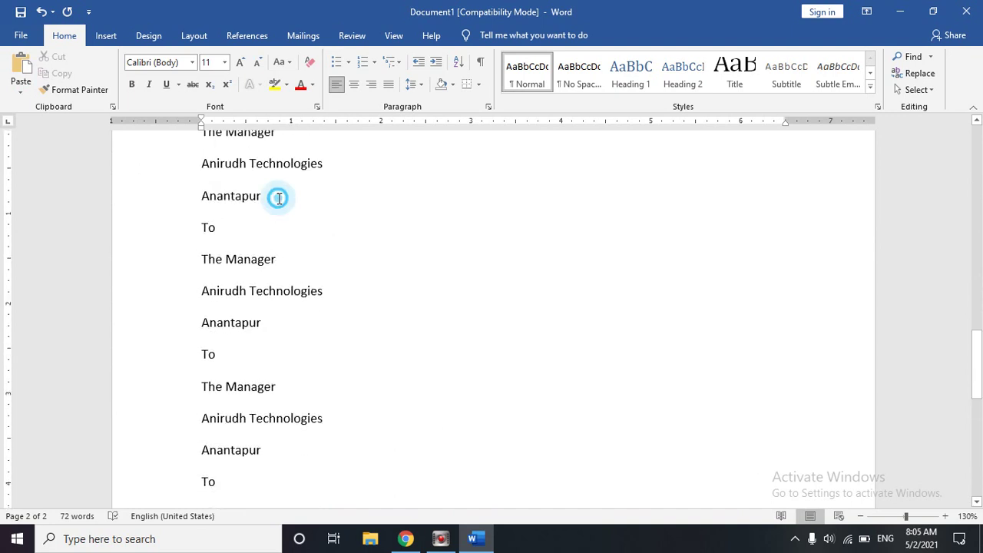
{"action": "key", "text": "Return"}
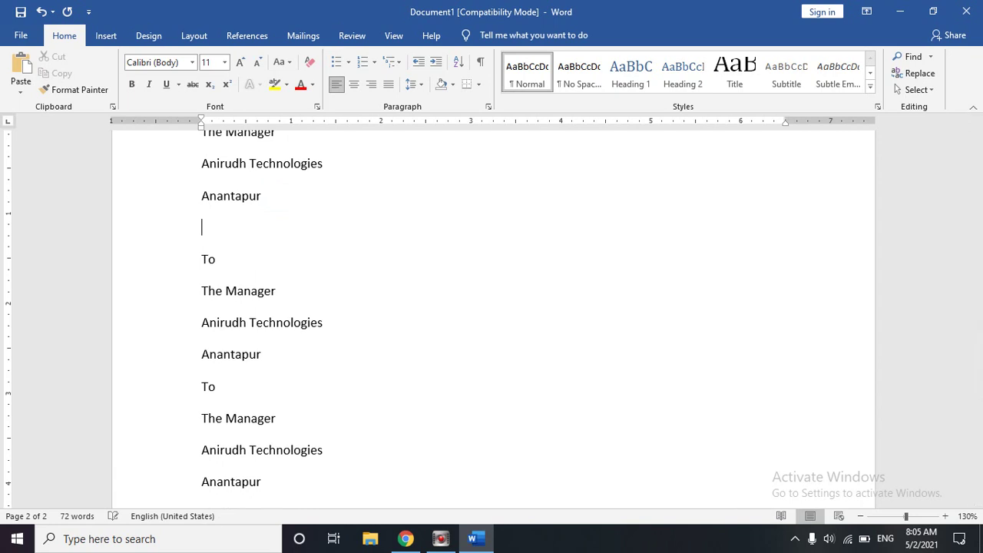
{"action": "type", "text": "Anirudh"}
{"action": "key", "text": "Return"}
{"action": "type", "text": "Minny"}
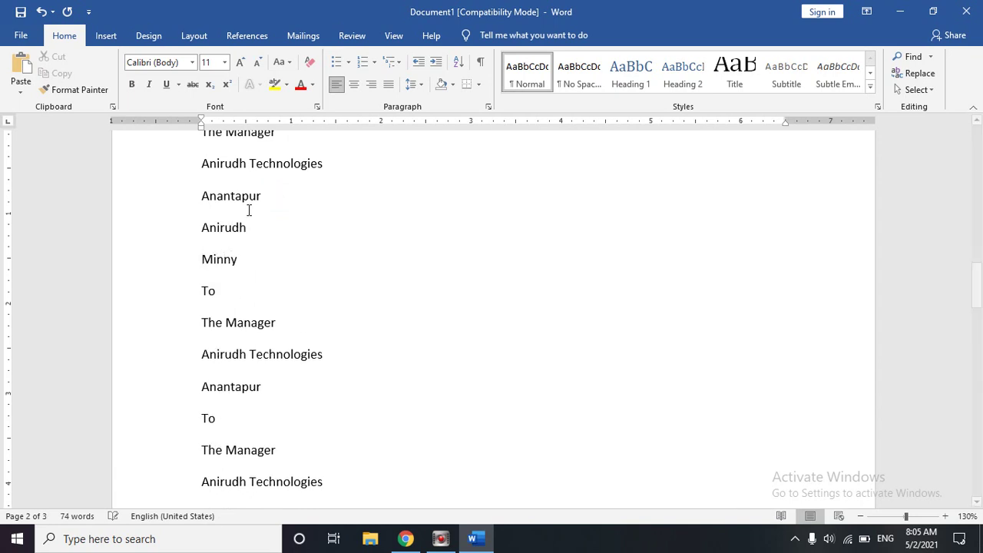
Copy the 'Anirudh' and 'Minny' pair and paste it three times after the next 'Anantapur'
{"action": "left_click_drag", "start_coordinate": [257, 267], "coordinate": [200, 235]}
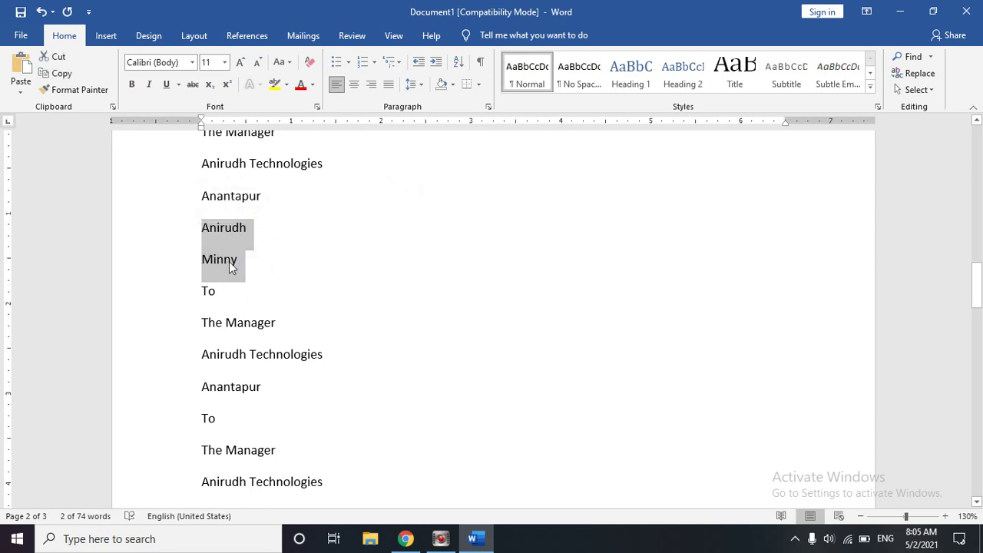
{"action": "left_click", "coordinate": [63, 77]}
{"action": "left_click", "coordinate": [277, 395]}
{"action": "key", "text": "Return"}
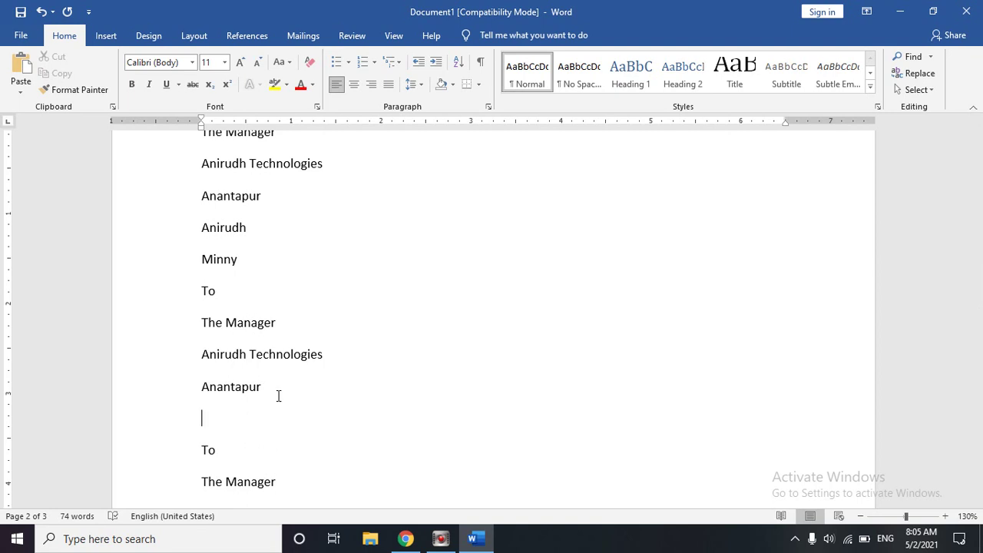
{"action": "key", "text": "ctrl+v"}
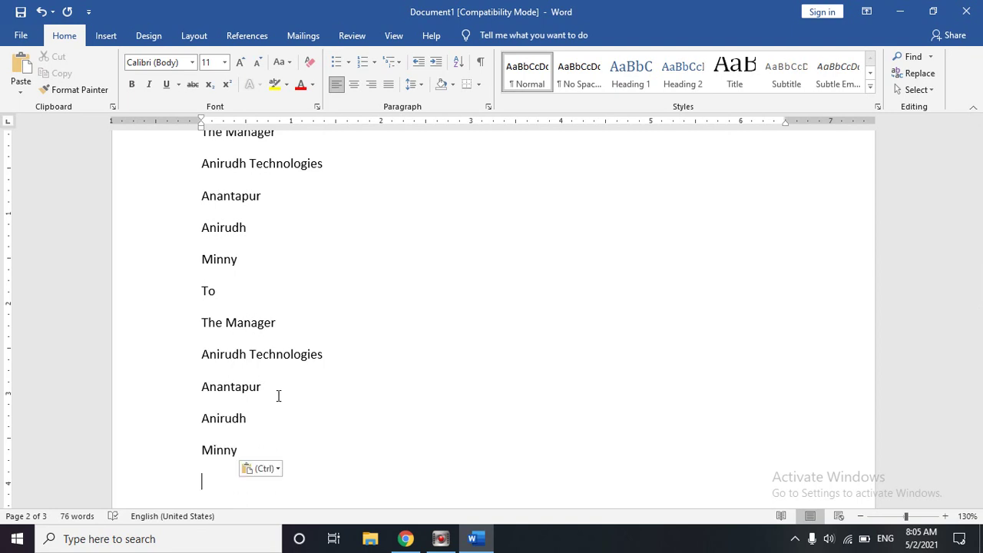
{"action": "key", "text": "ctrl+v"}
{"action": "key", "text": "ctrl+v"}
{"action": "key", "text": "ctrl+v"}
{"action": "key", "text": "ctrl+v"}
{"action": "key", "text": "ctrl+v"}
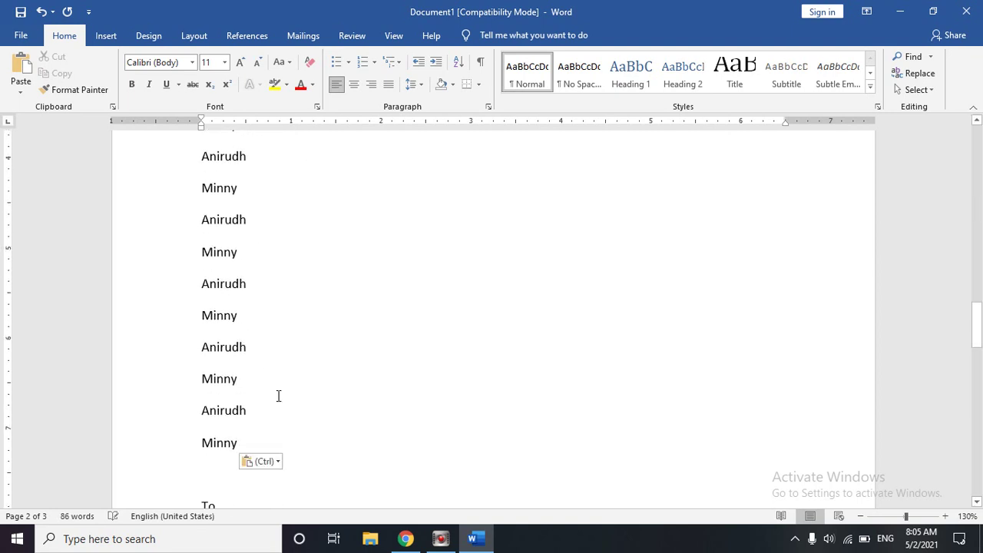
{"action": "key", "text": "ctrl+v"}
{"action": "key", "text": "ctrl+v"}
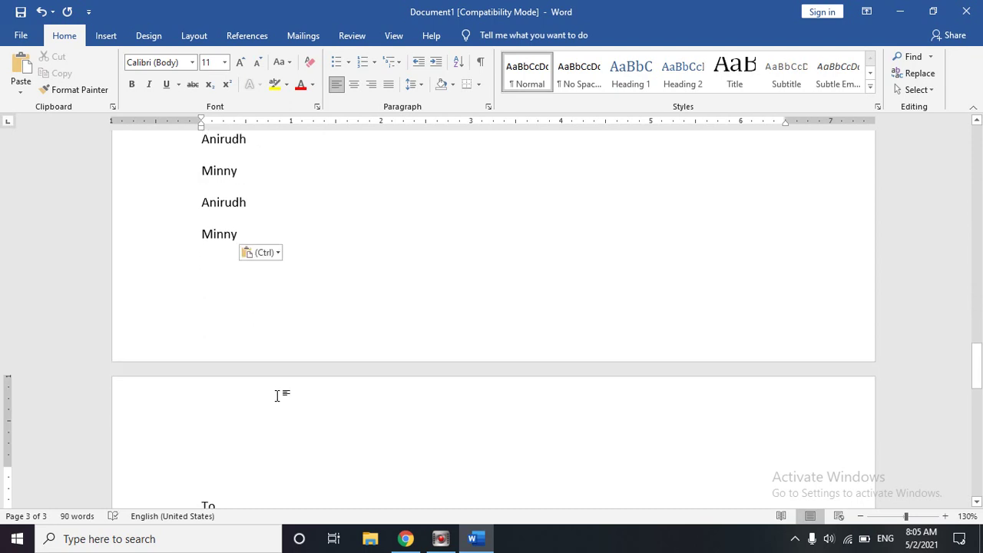
{"action": "scroll", "coordinate": [304, 355], "scroll_direction": "up", "scroll_amount": 5}
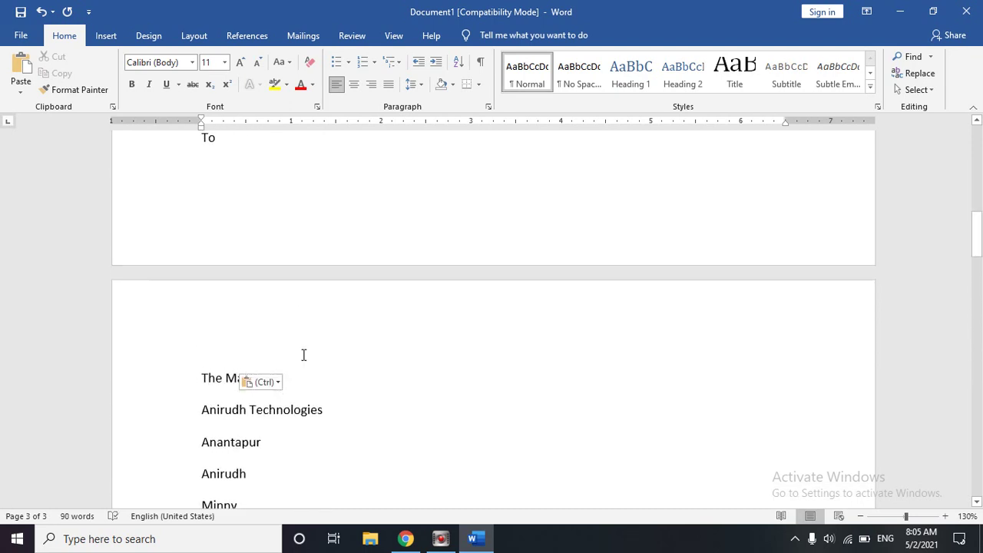
{"action": "scroll", "coordinate": [303, 355], "scroll_direction": "up", "scroll_amount": 5}
{"action": "scroll", "coordinate": [303, 355], "scroll_direction": "up", "scroll_amount": 1}
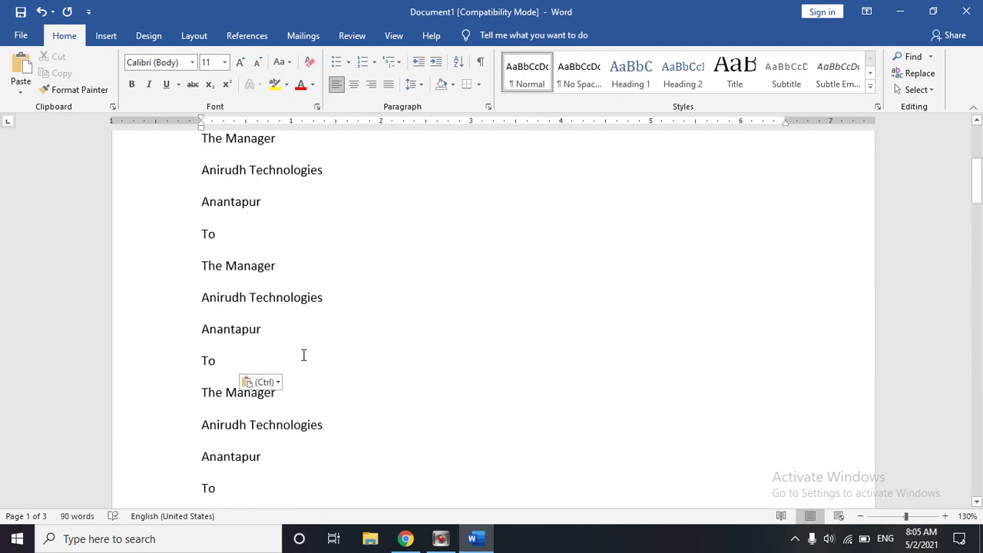